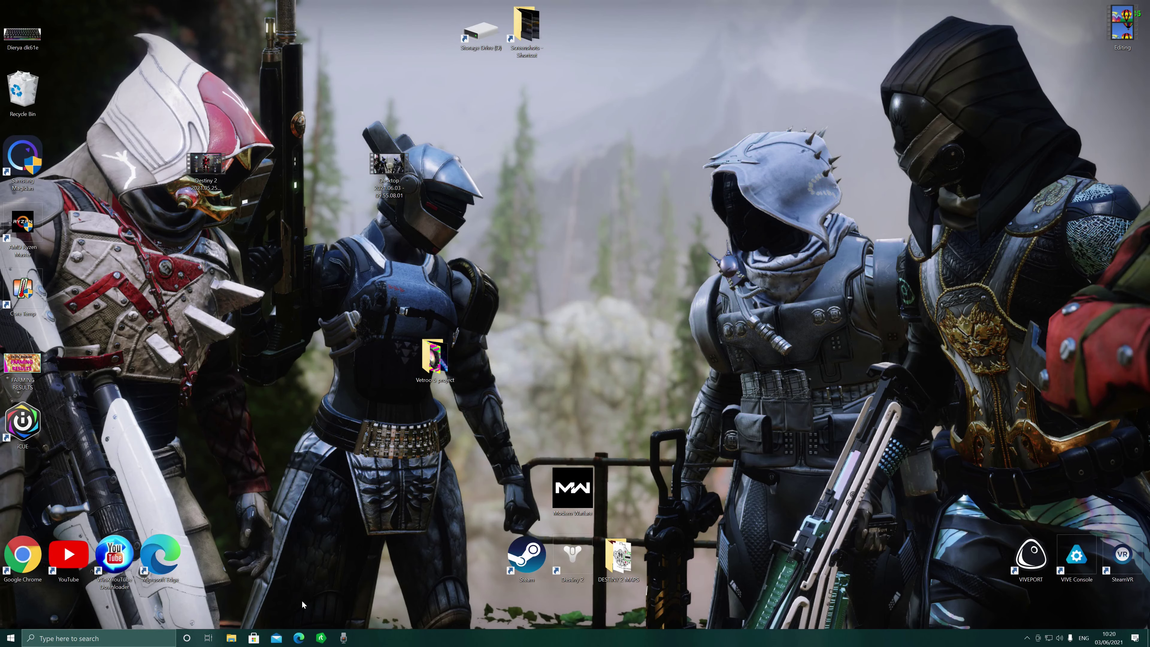
Step: Open the Kemove keyboard software page in Edge and close the affiliate popup
left_click(298, 638)
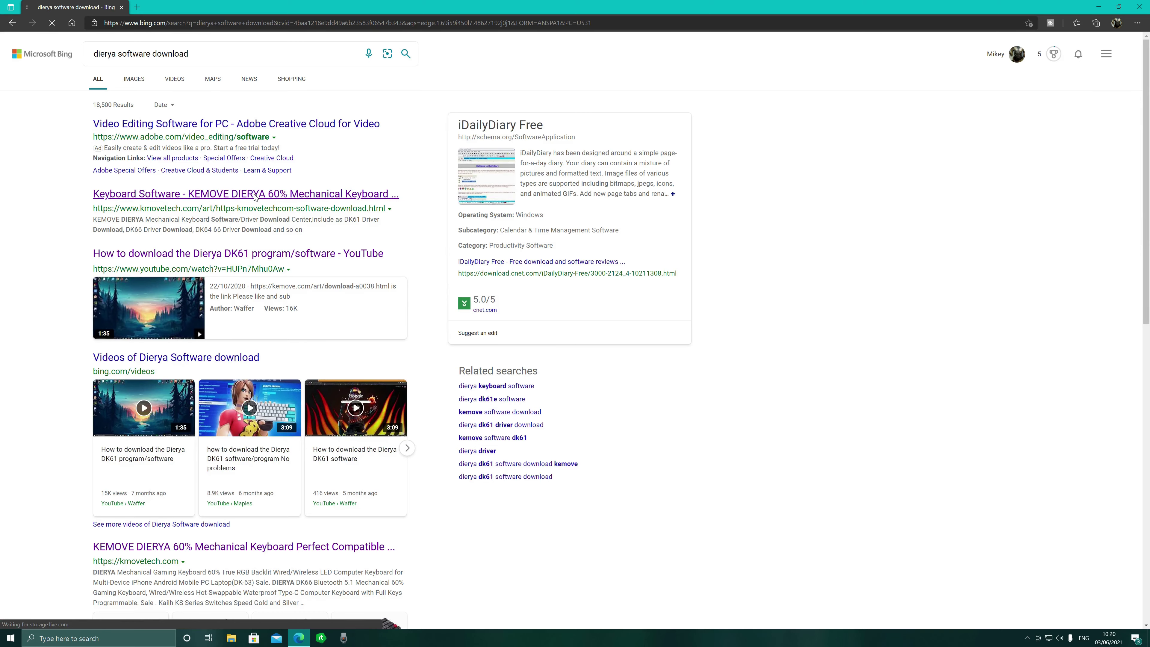
left_click(255, 195)
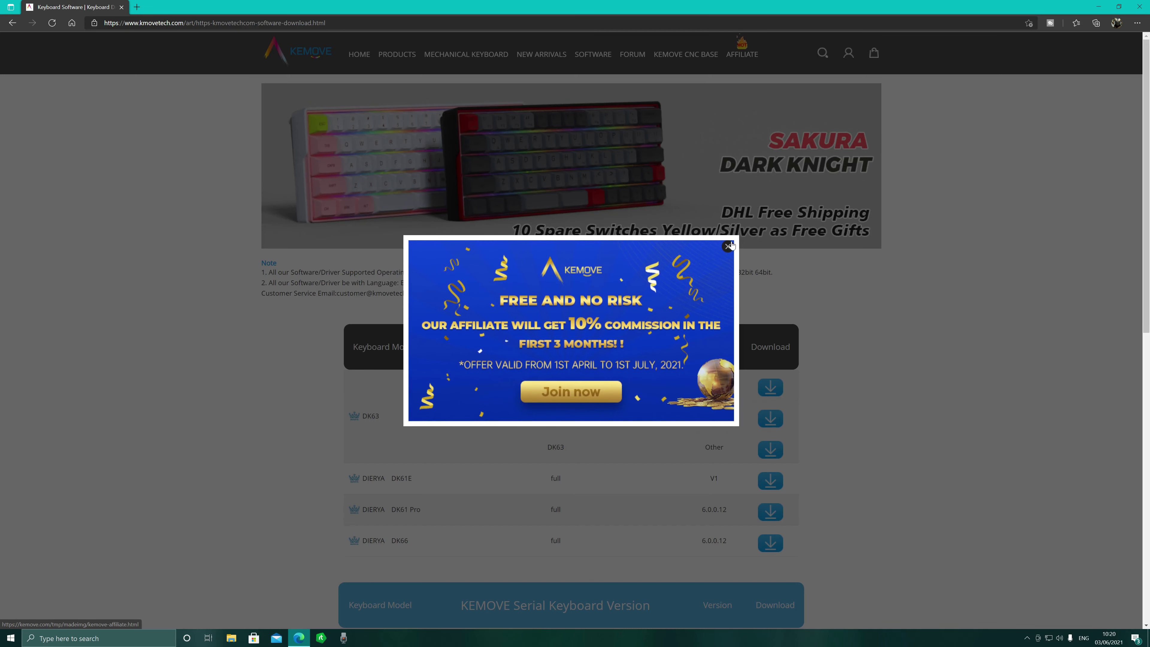
left_click(728, 246)
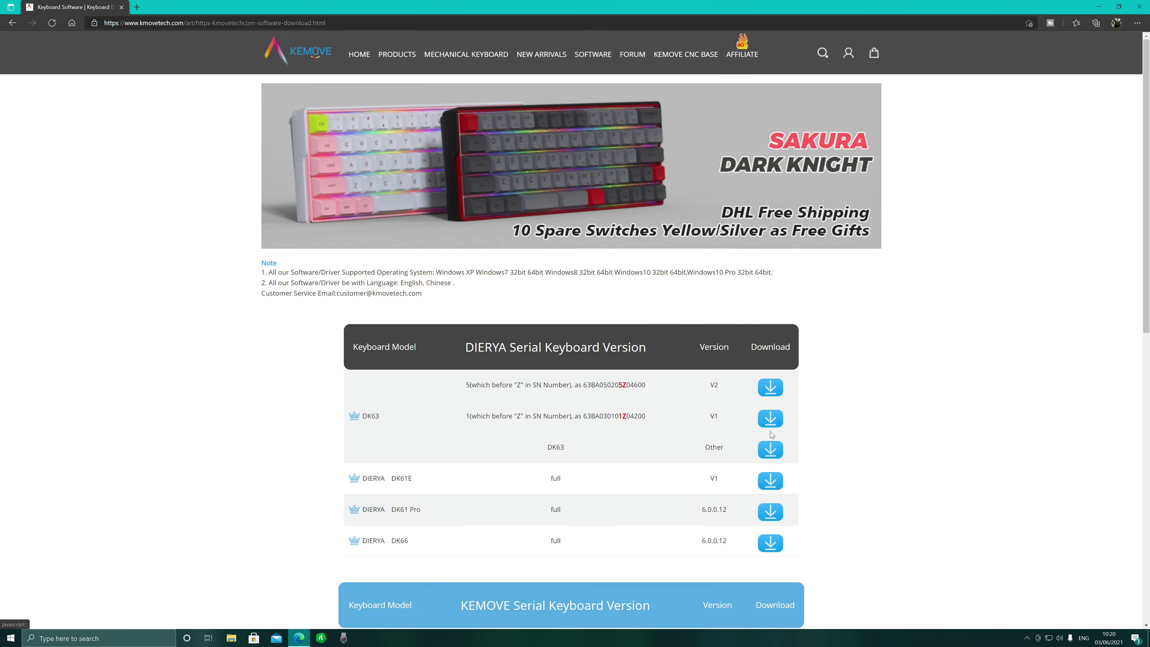
Step: Download the DK61E software without registering and dismiss the no-associated-app error
left_click(772, 482)
left_click(633, 433)
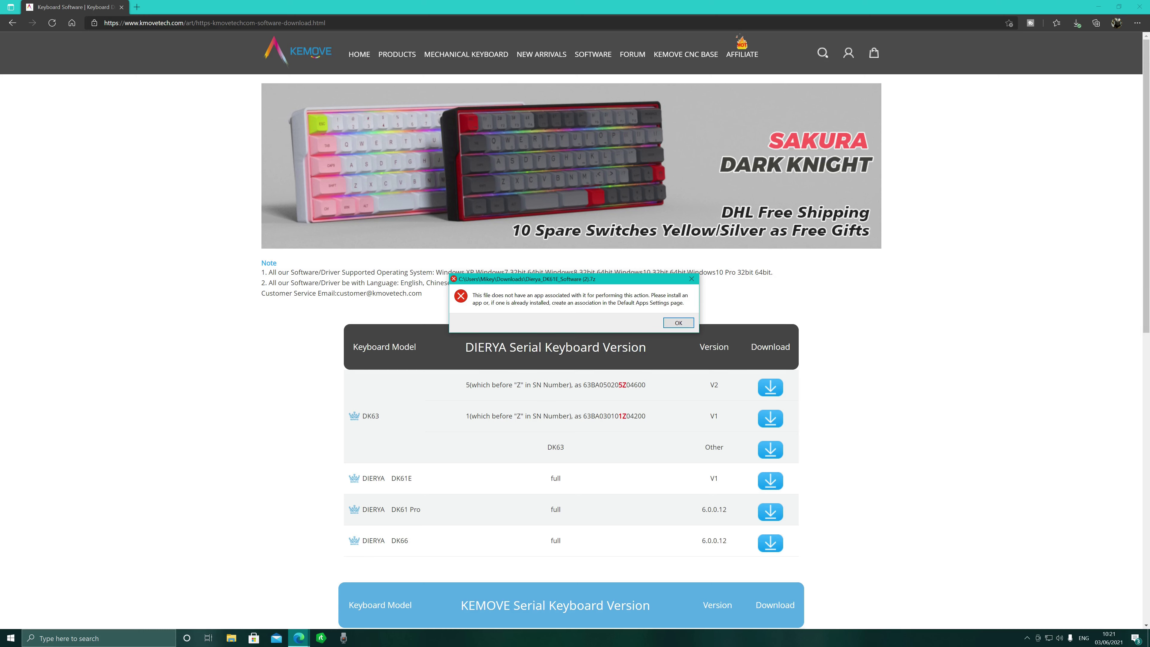
left_click(677, 322)
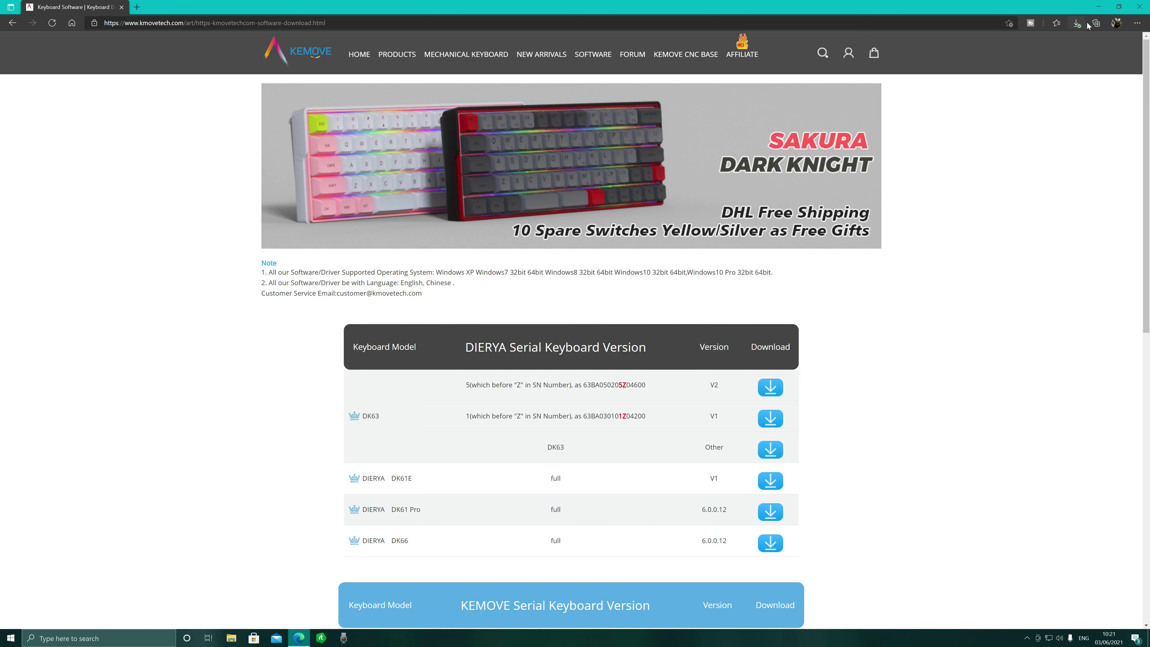
Step: Drag the downloaded Dierya_DK61E_Software (2) archive from Edge's downloads onto the desktop, then close Edge
left_click(1118, 7)
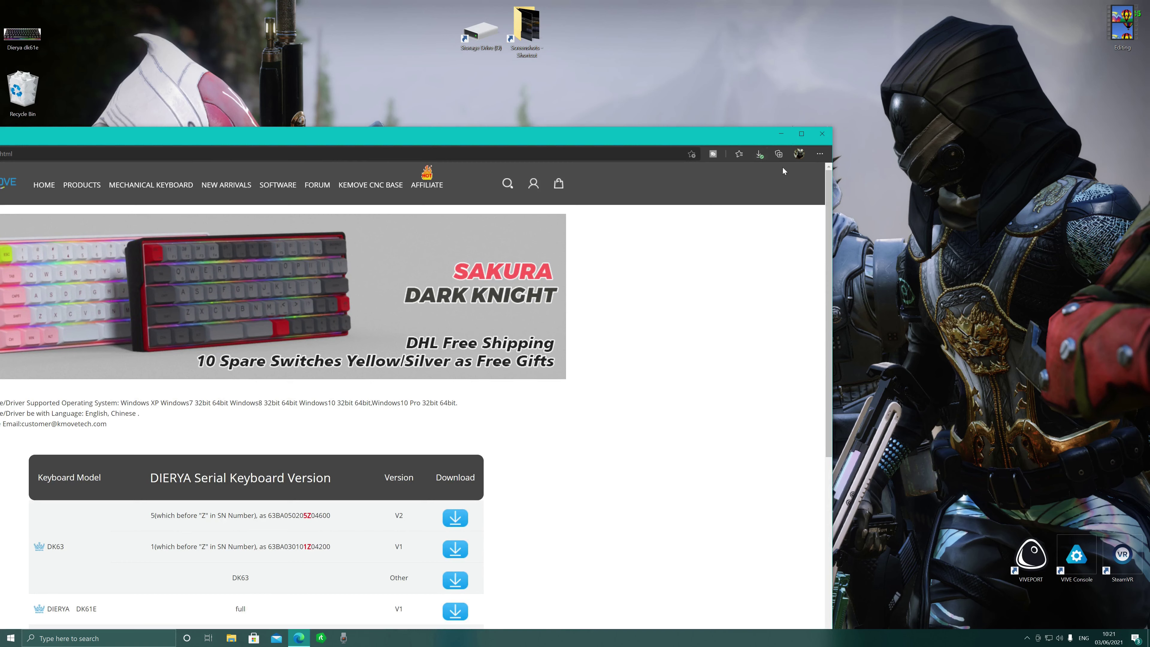
left_click(759, 153)
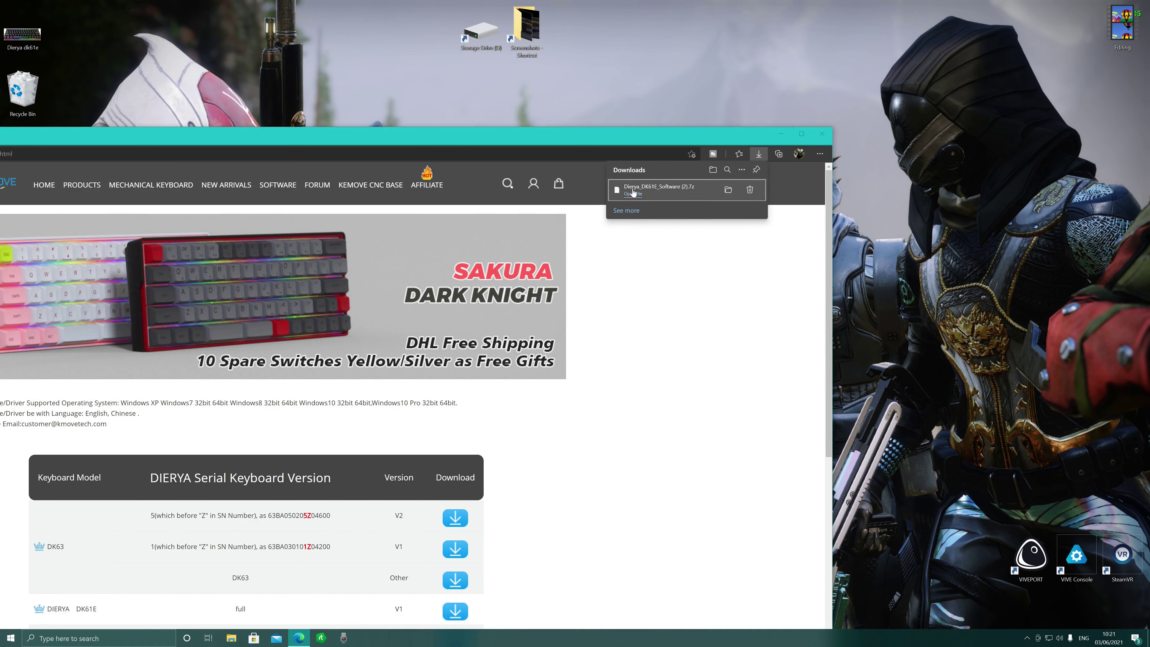
left_click_drag(633, 193, 918, 90)
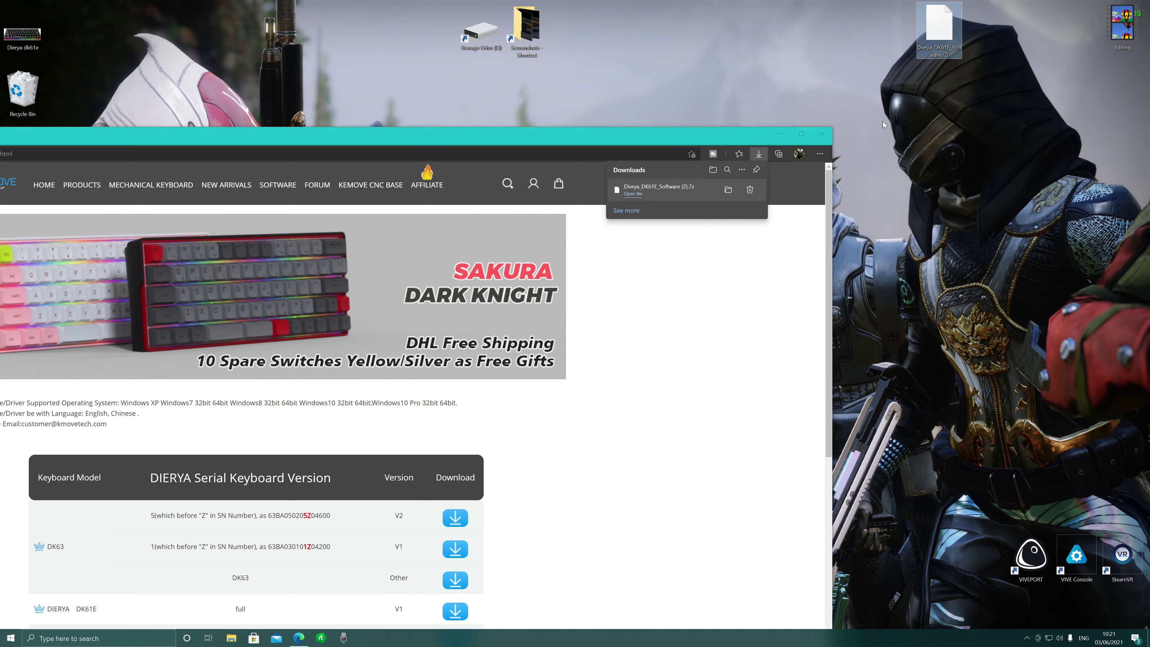
left_click(821, 135)
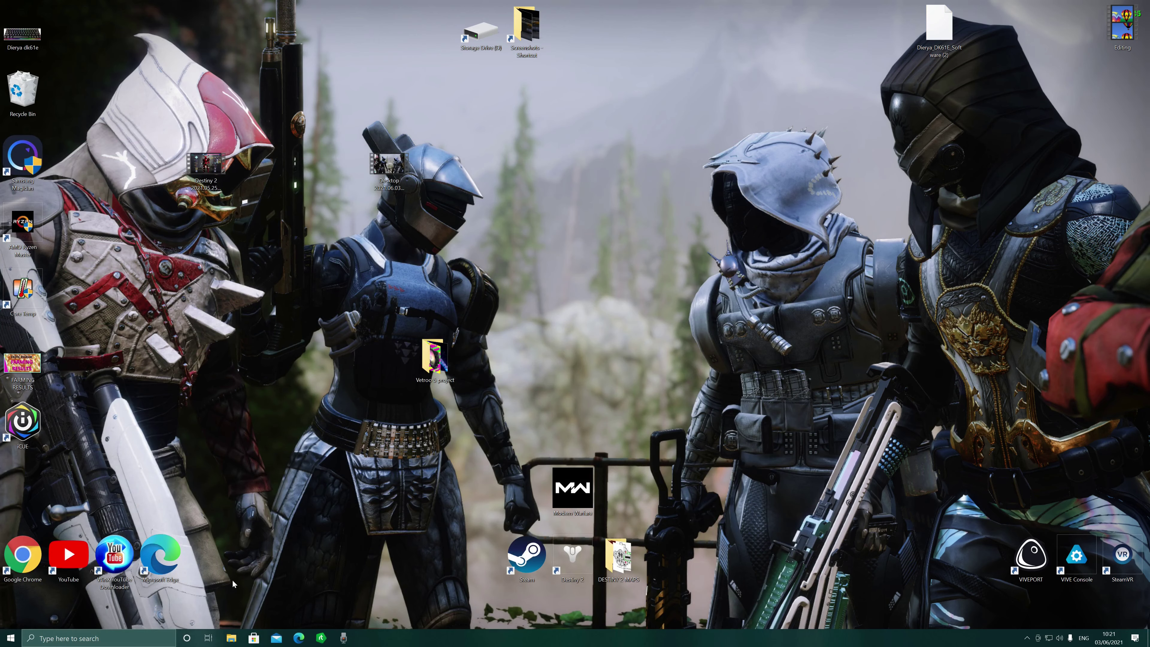
Step: Move the desktop 7Z archive into Documents with File Explorer and open that folder
left_click(230, 638)
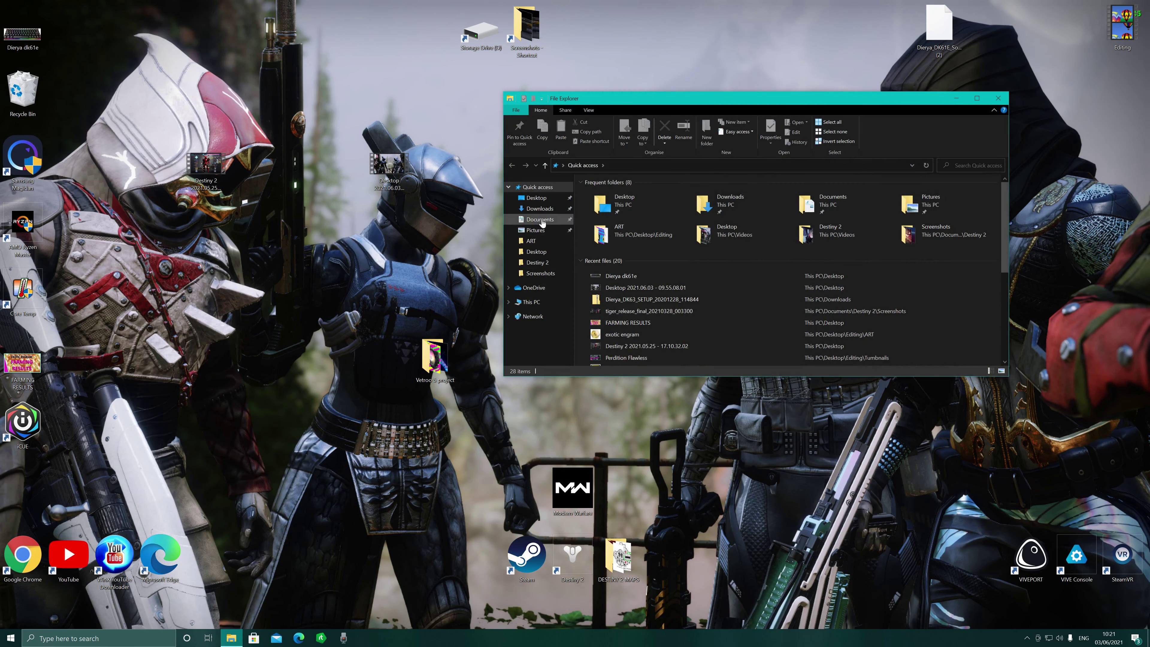
left_click_drag(936, 30, 545, 224)
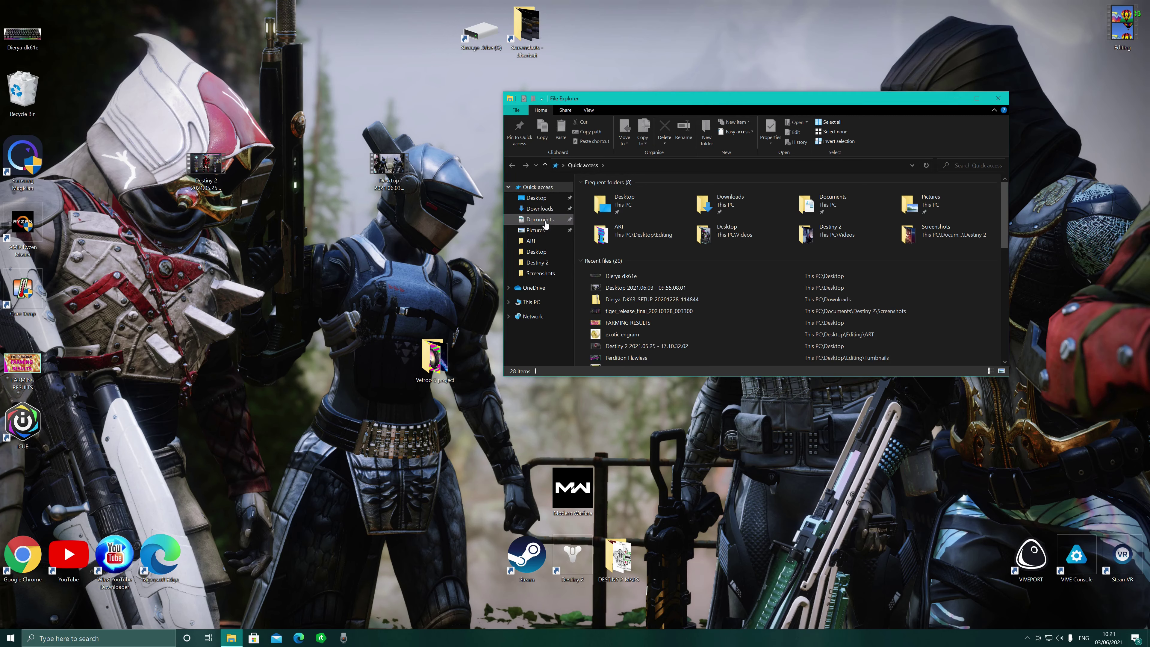
left_click(544, 220)
scroll(679, 298, "down", 1)
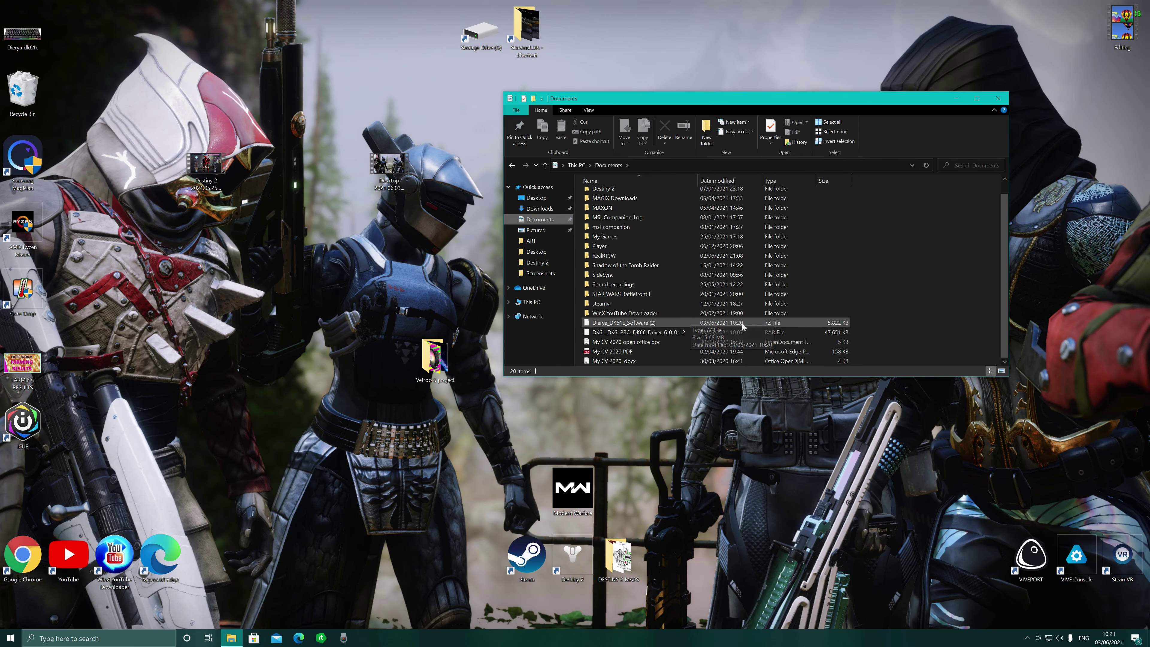
left_click(381, 480)
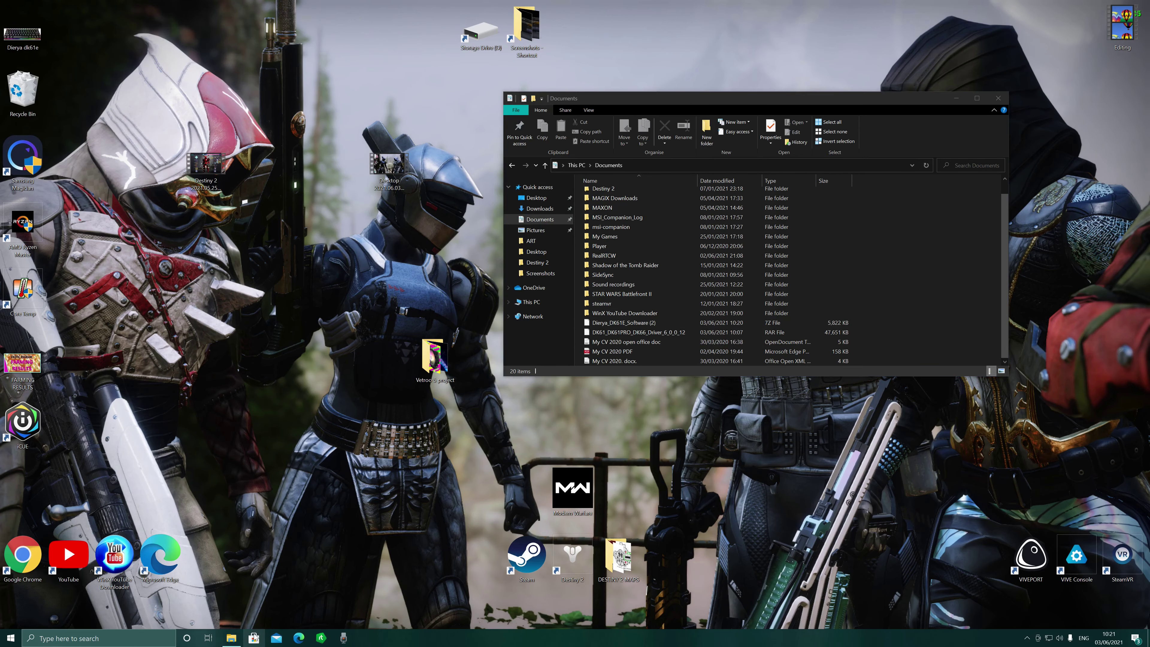
Step: Search Microsoft Store for '/rar' to list extractors like 7-Zip File Manager
left_click(253, 638)
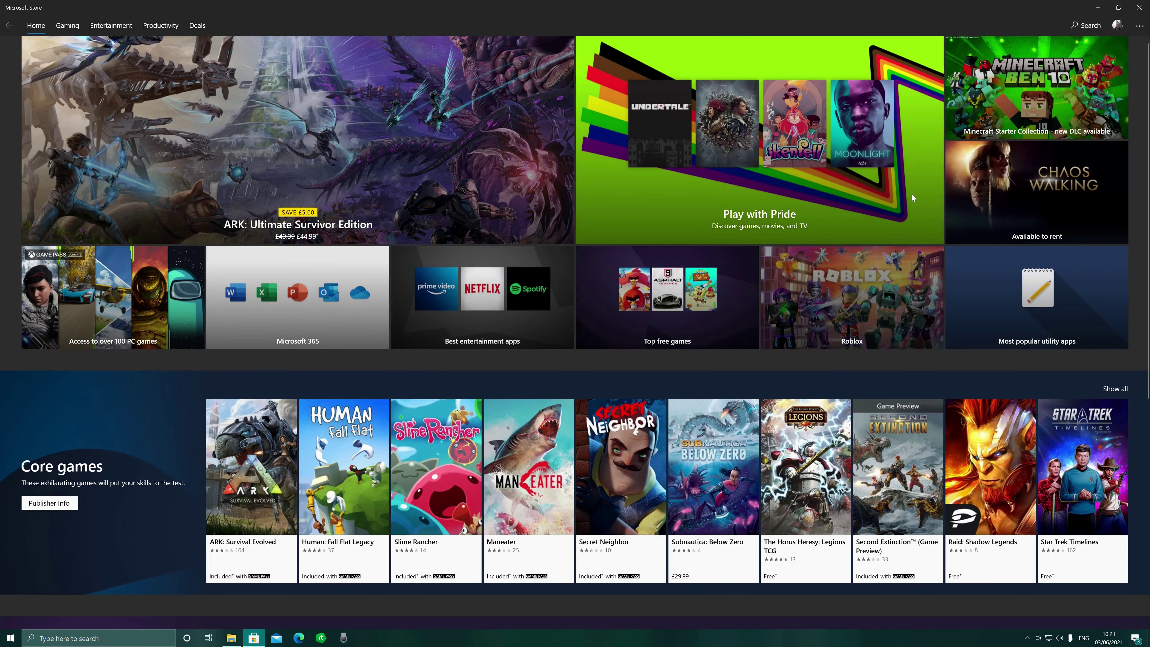
left_click(1090, 26)
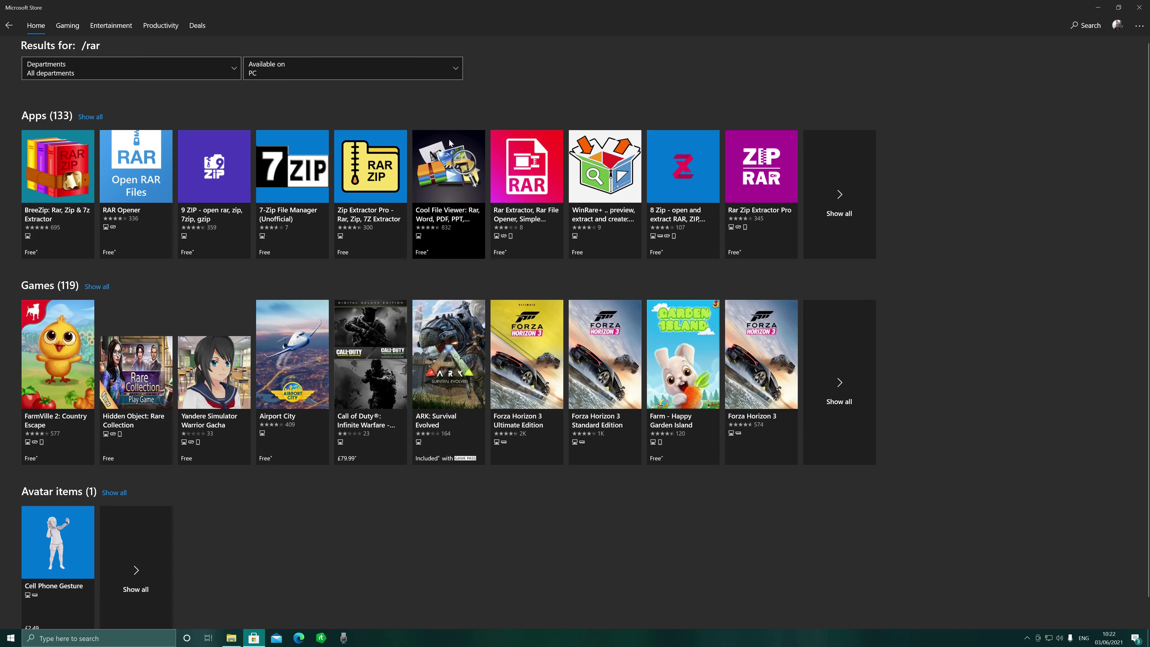
Step: Close Store and Explorer, then open the DK61E archive in 7-Zip and run its setup
left_click(1139, 9)
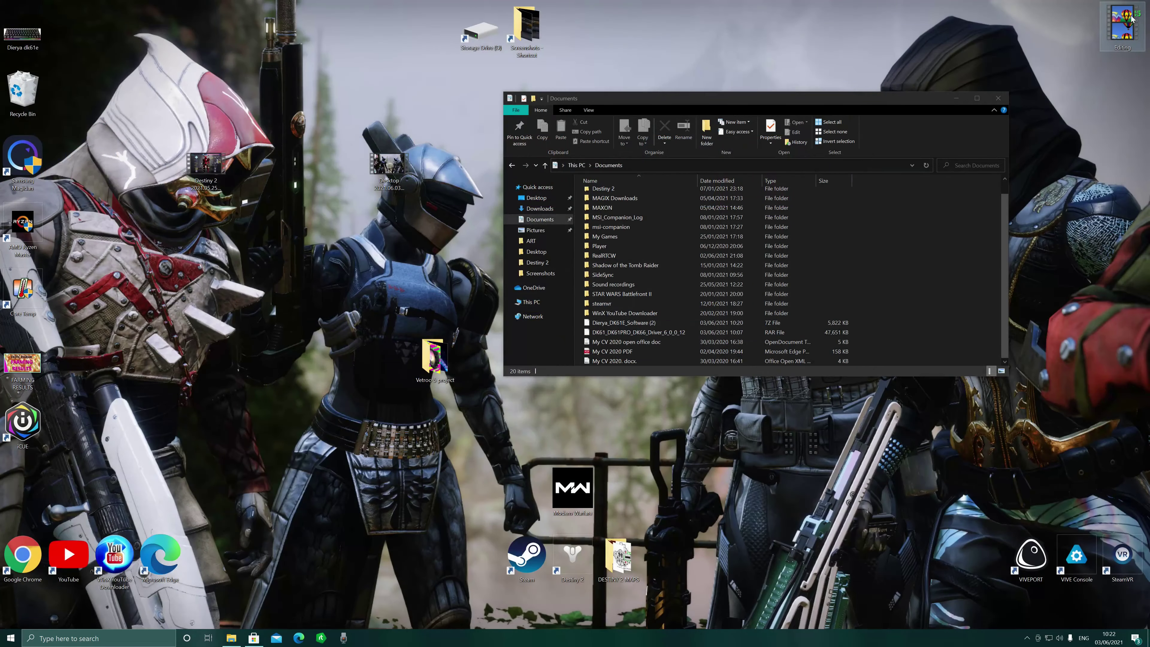
left_click(997, 99)
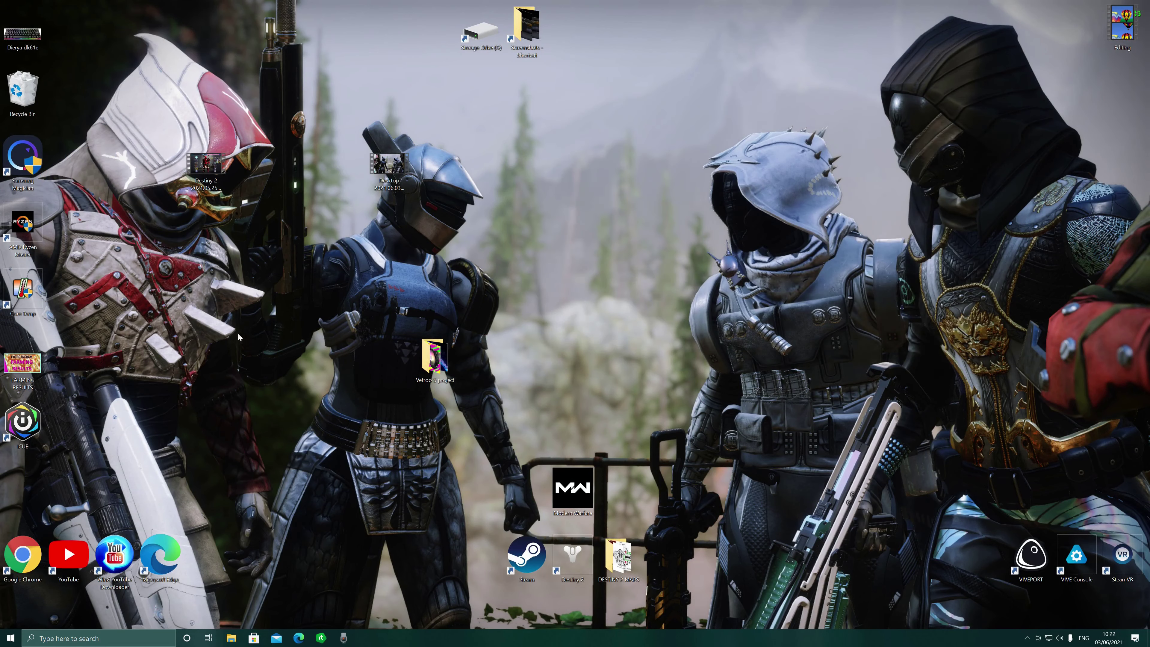
left_click(10, 637)
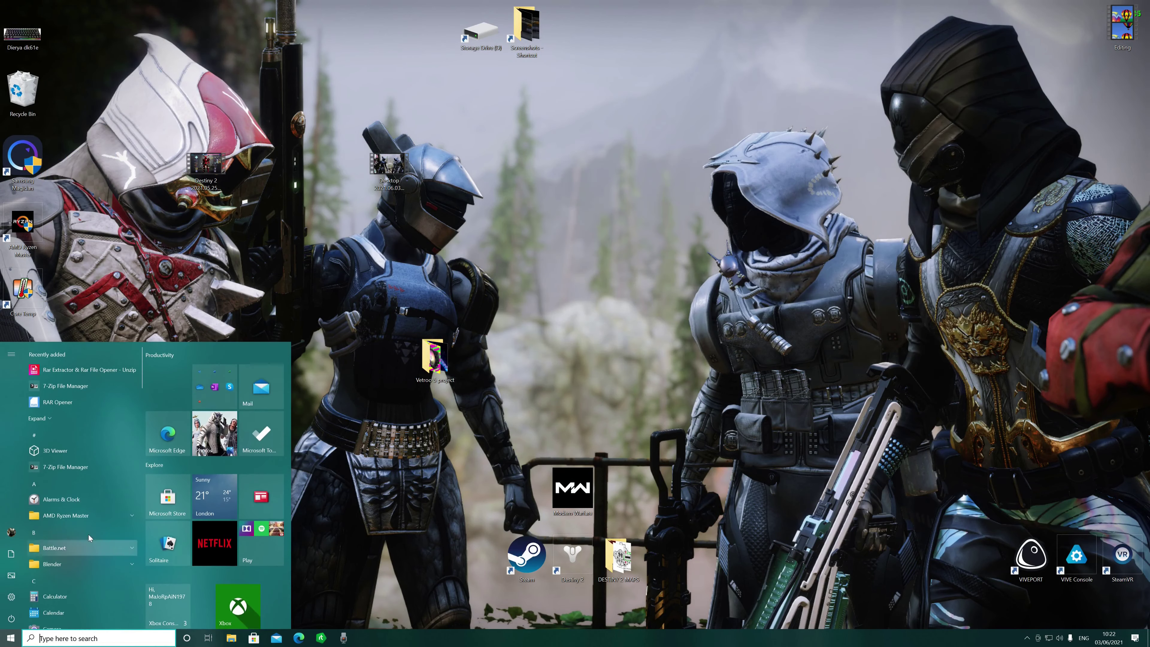
left_click(73, 468)
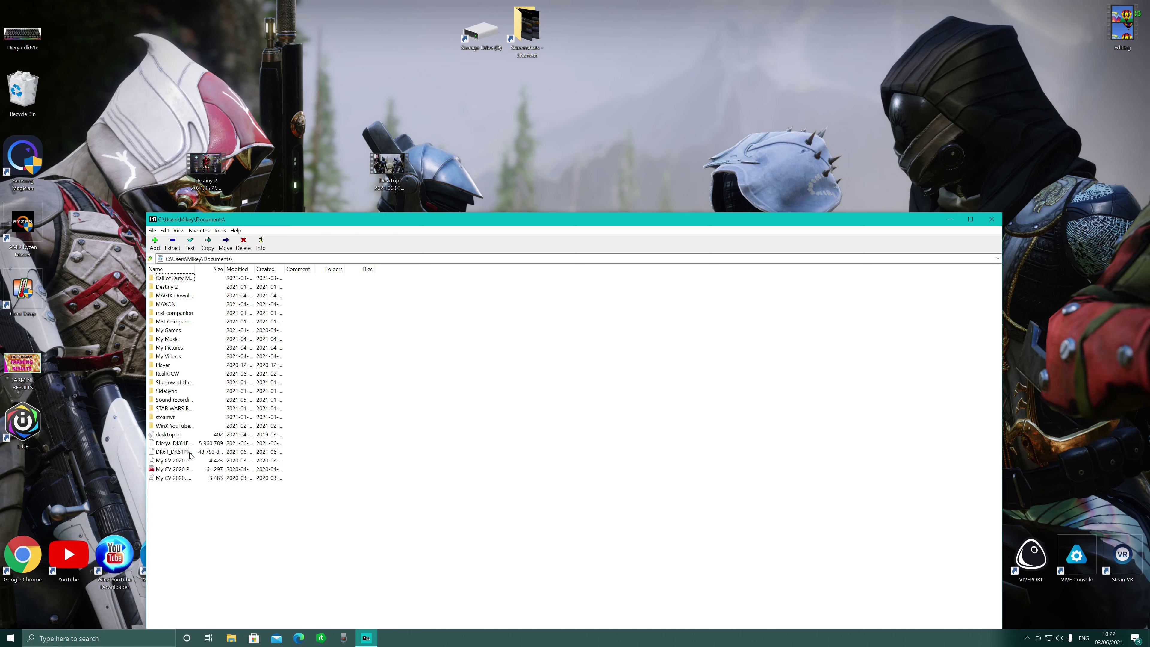
double_click(163, 445)
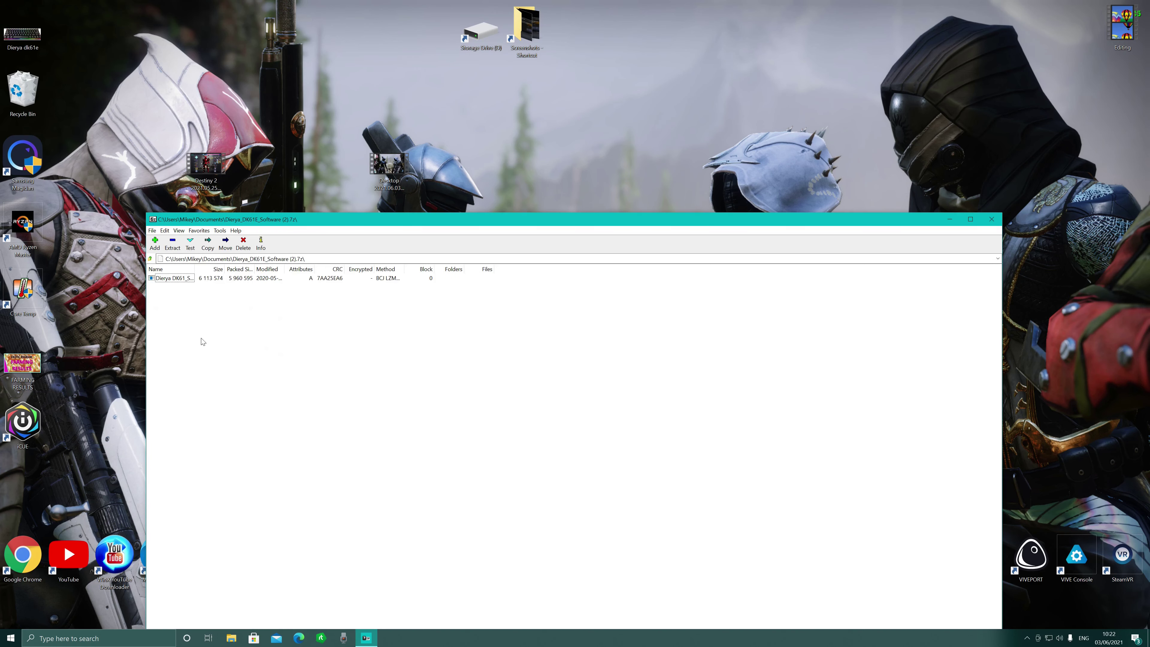
double_click(153, 280)
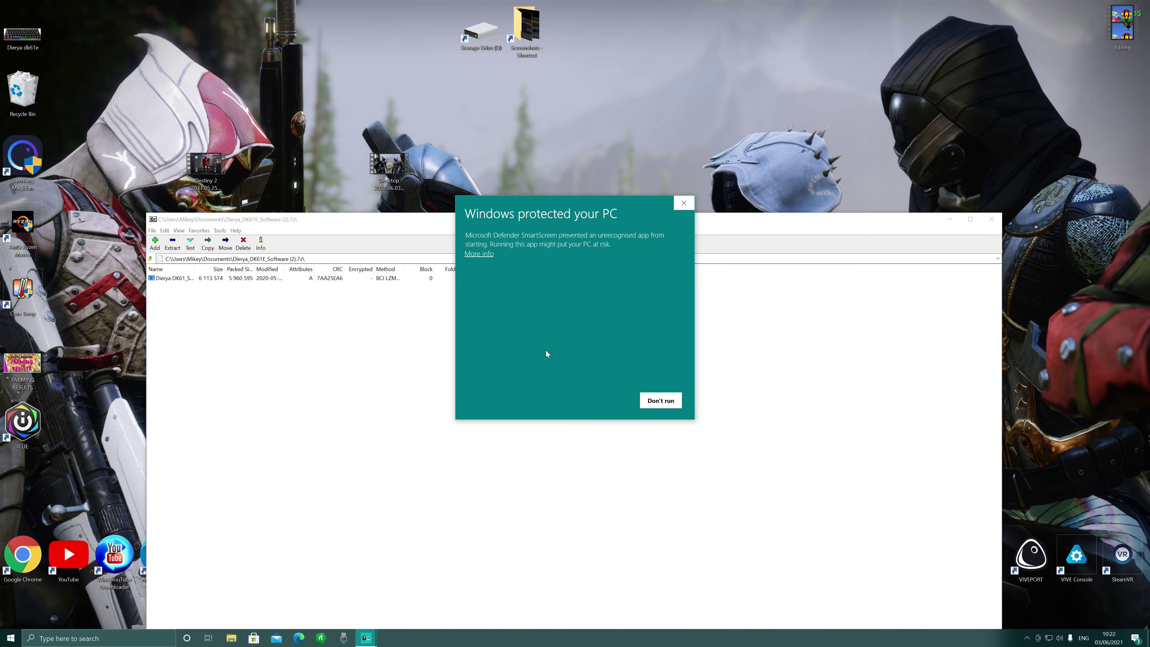
Step: Let the blocked setup run anyway past SmartScreen and approve the UAC prompt
left_click(478, 255)
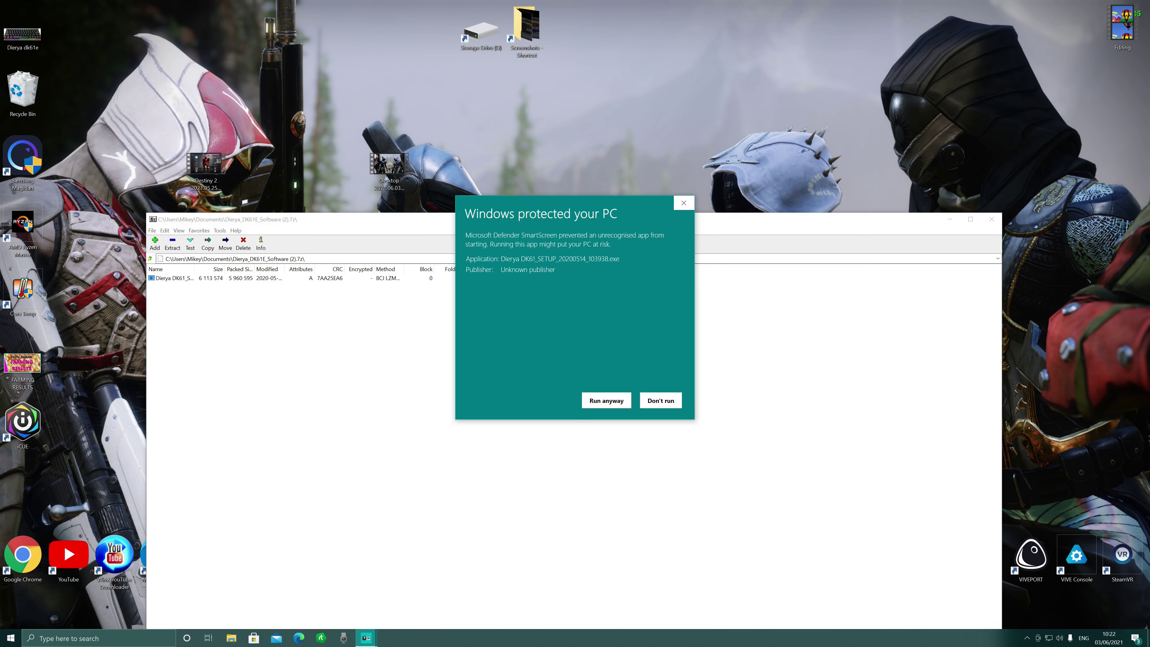
left_click(609, 401)
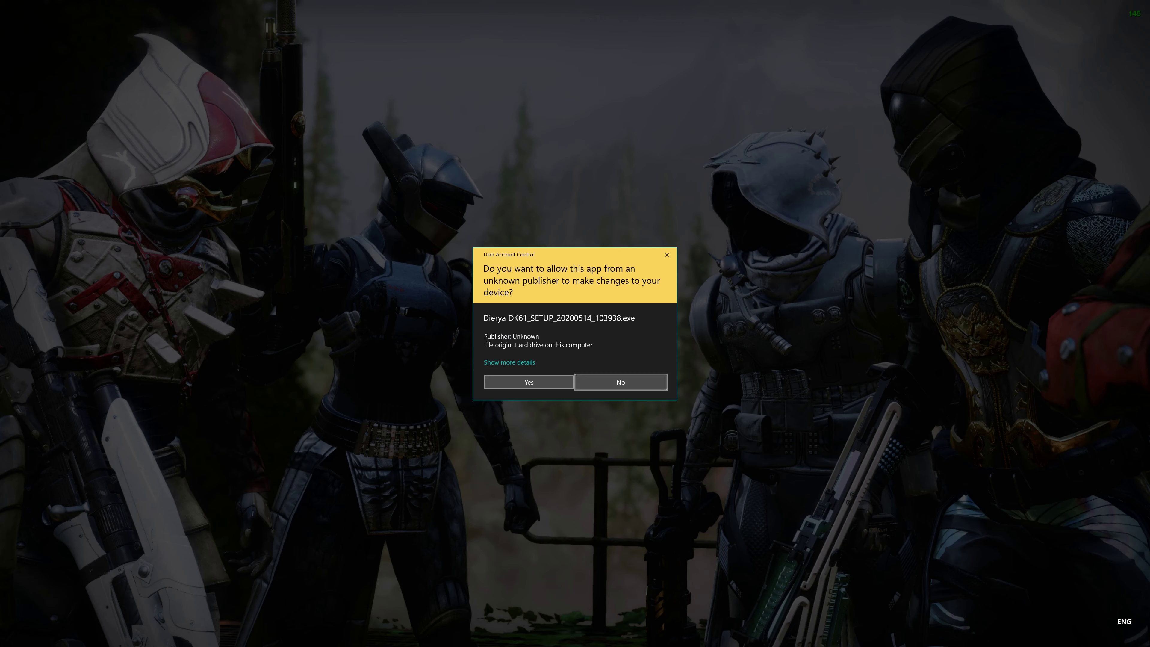
left_click(529, 382)
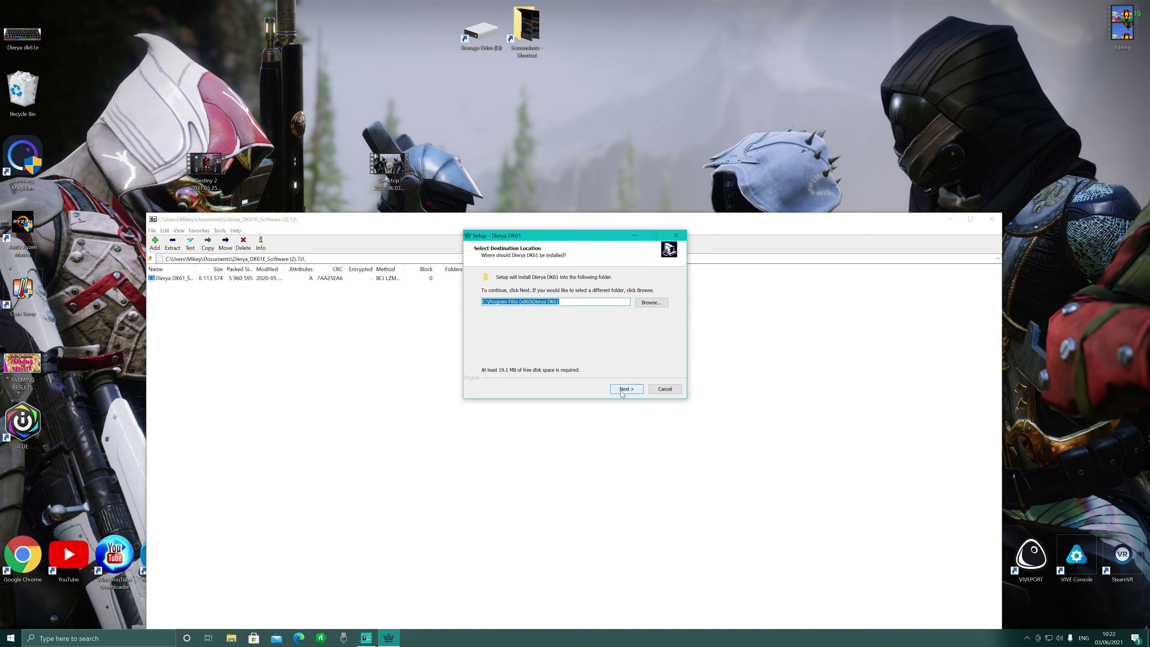
Step: Install Dierya DK61 with default folders and move its desktop shortcut along the top
left_click(621, 391)
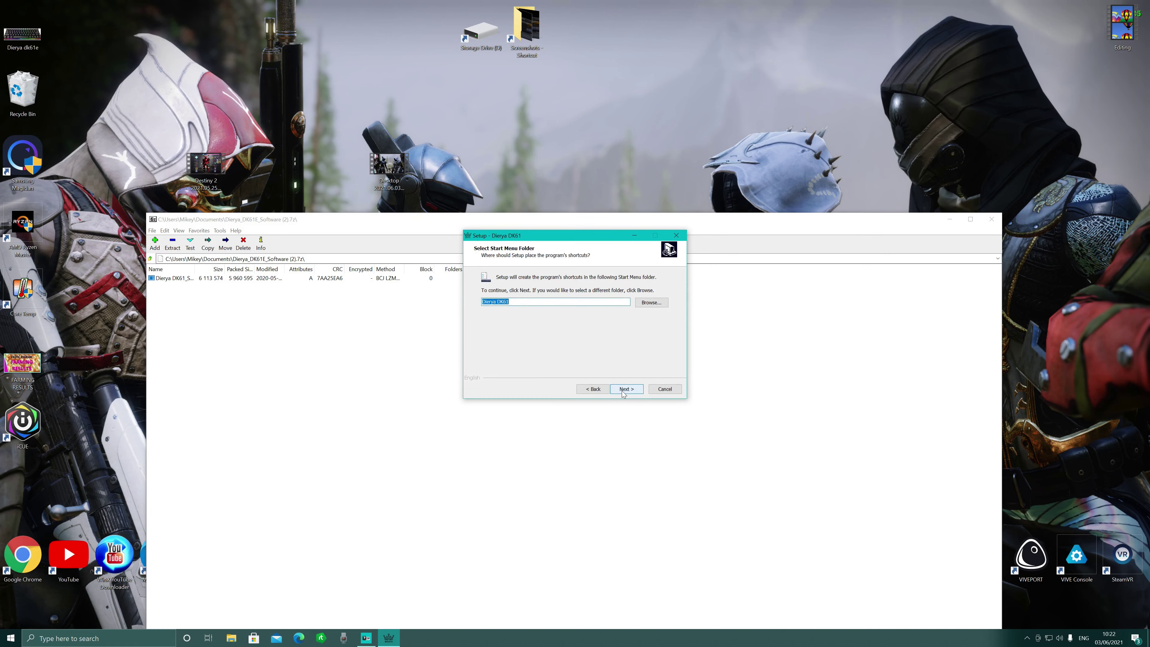
left_click(623, 392)
left_click(622, 391)
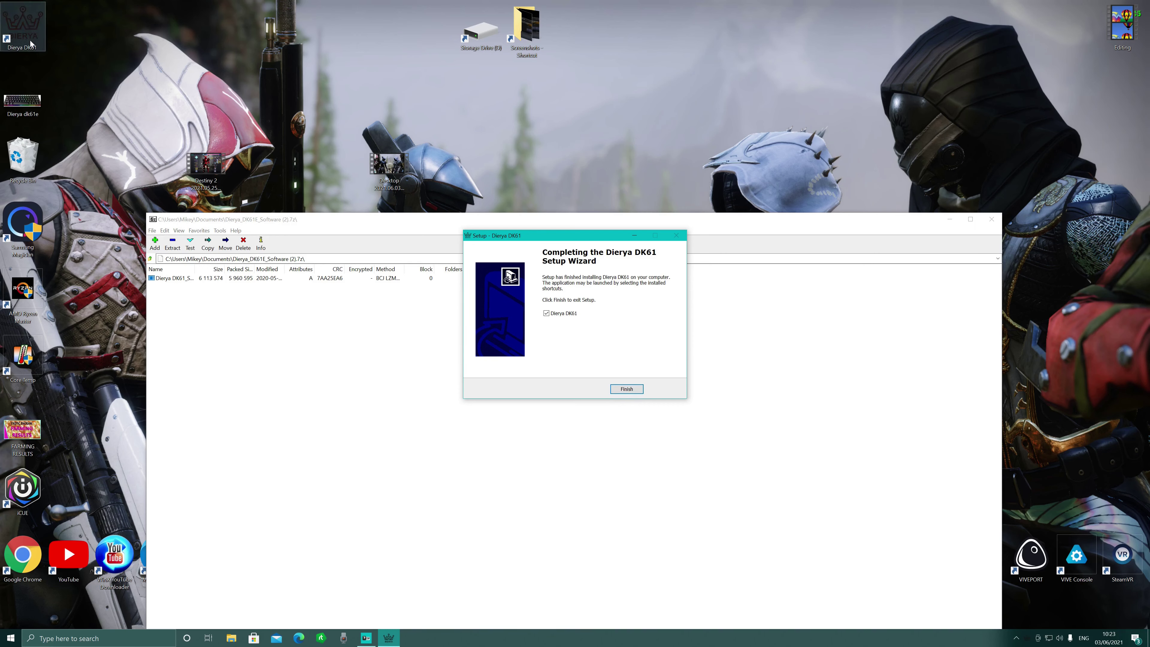
left_click_drag(30, 43, 408, 66)
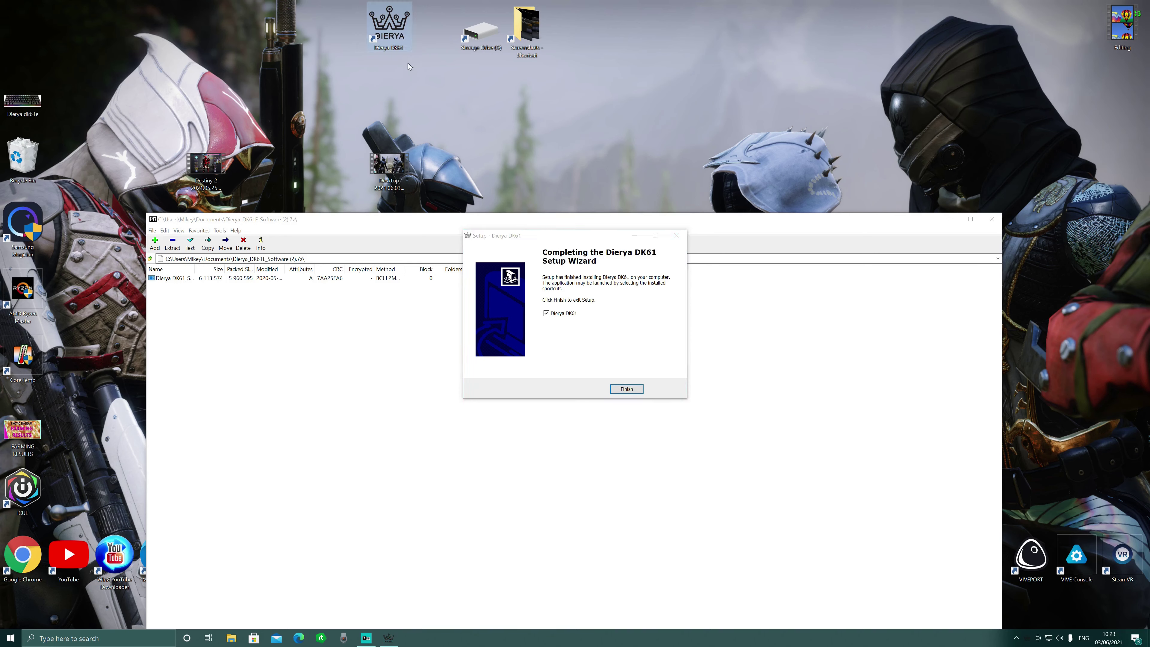
left_click_drag(401, 27, 644, 23)
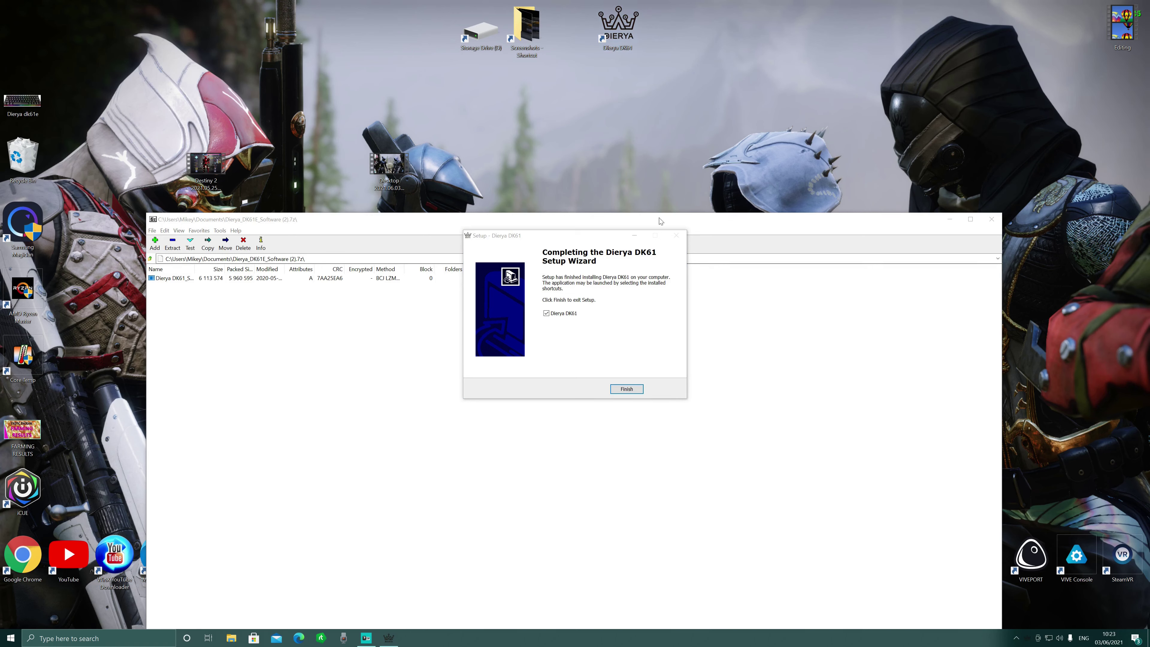
Step: Finish setup to launch Dierya DK61, close 7-Zip, and test a Backspace press
left_click(614, 389)
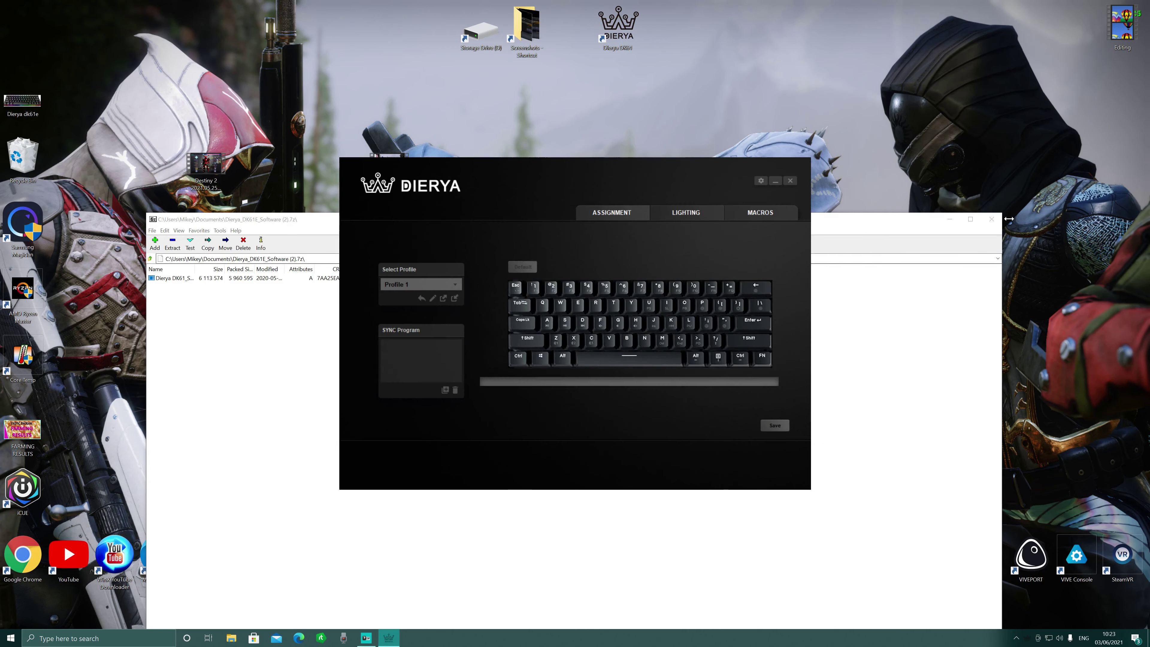
left_click(999, 220)
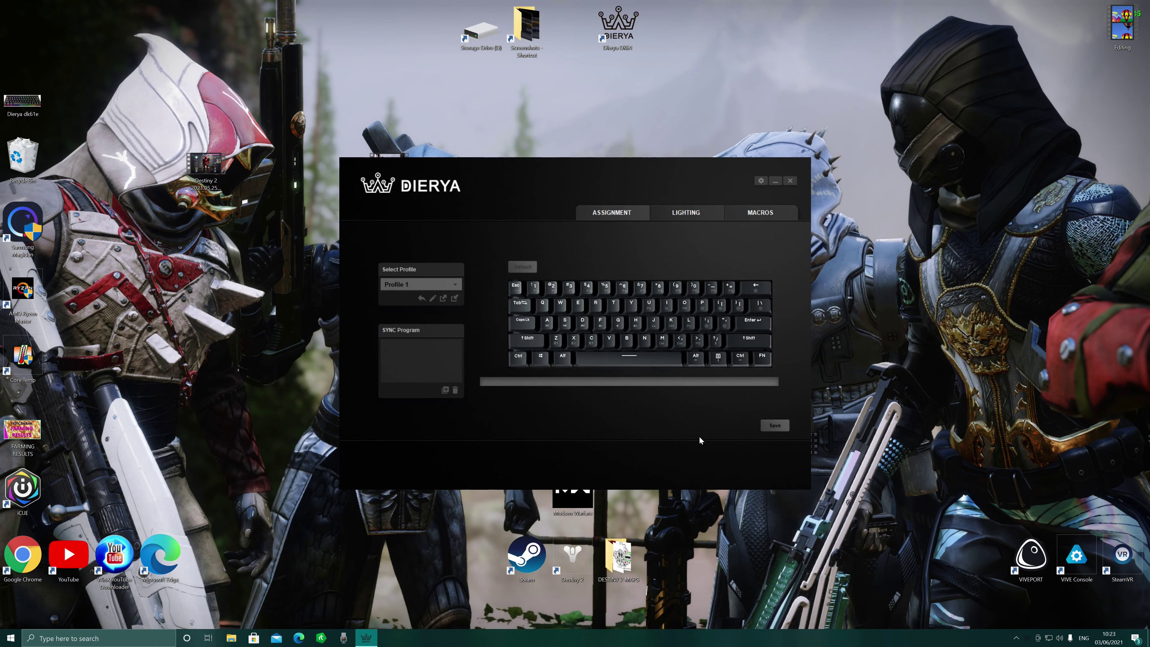
key("BackSpace")
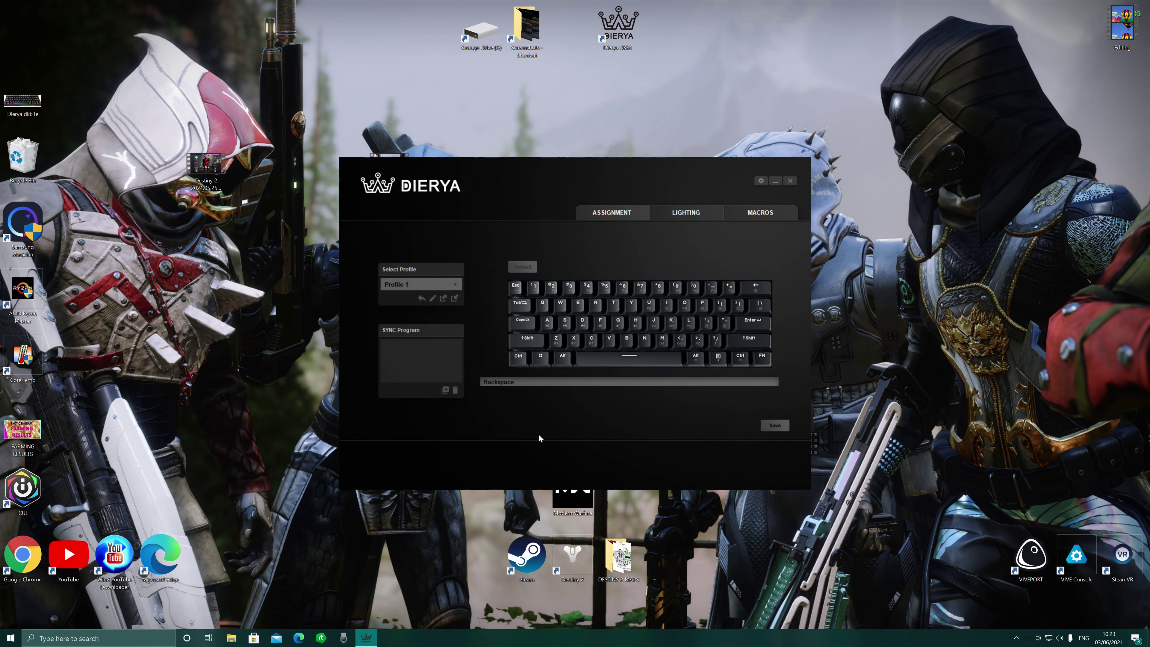